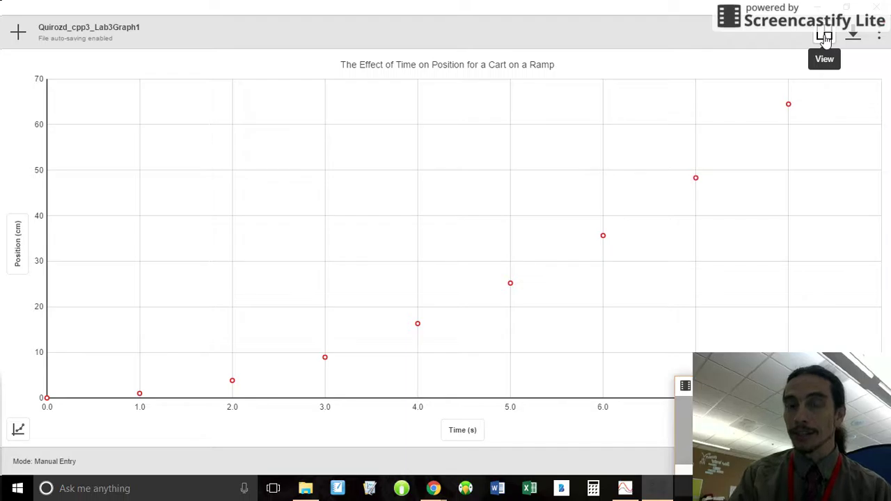
Show the graph together with the data table and apply a Linear curve fit to the data from 0 s to 8 s
left_click(824, 39)
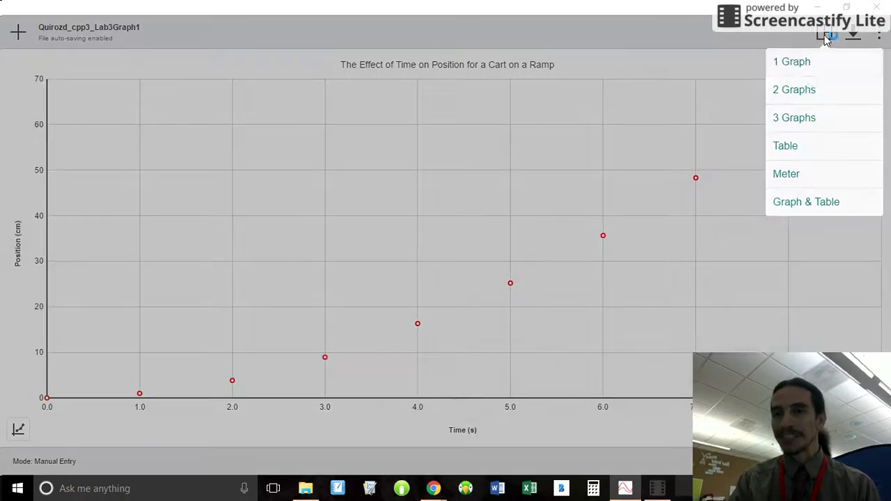
left_click(795, 202)
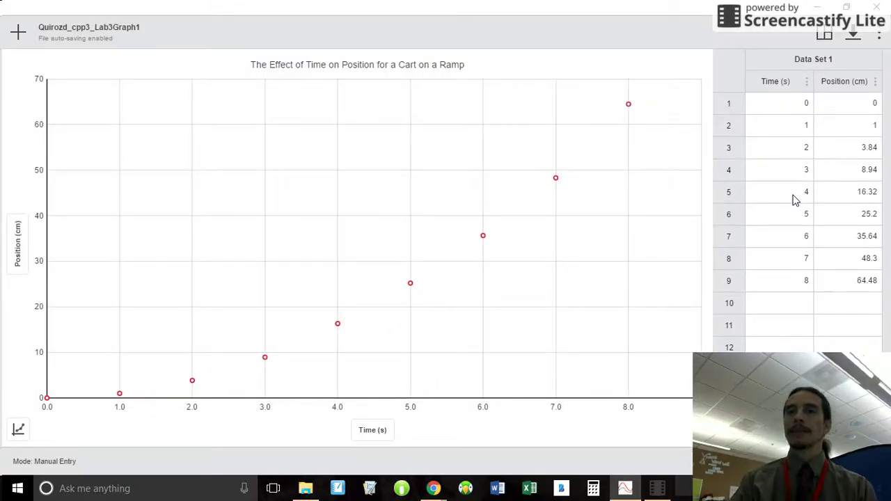
mouse_move(630, 90)
left_mouse_down()
mouse_move(446, 181)
mouse_move(113, 309)
mouse_move(2, 369)
left_mouse_up()
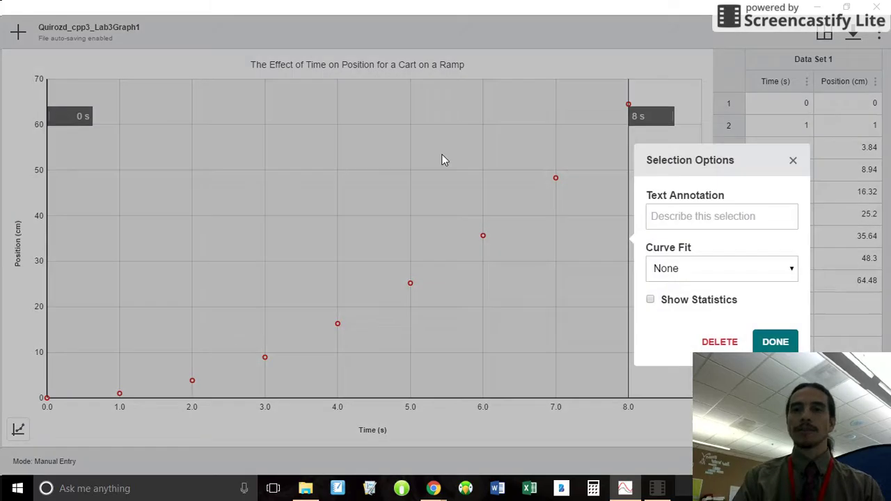
left_click(693, 268)
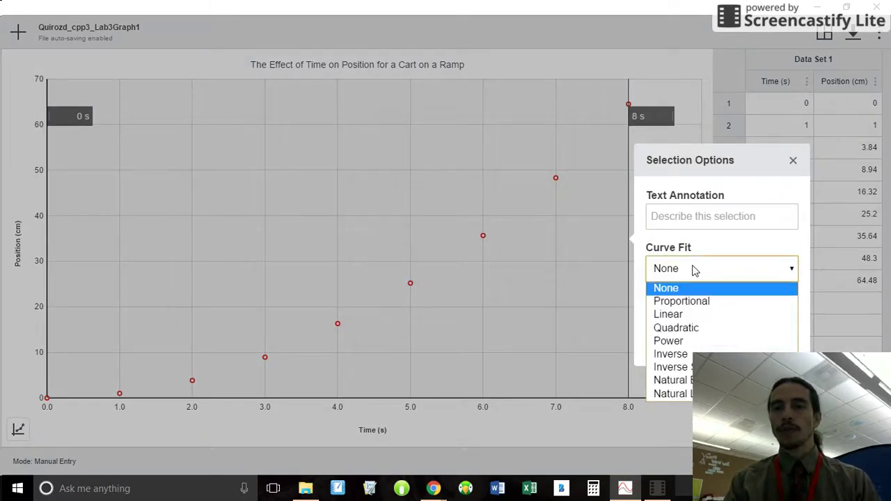
left_click(685, 316)
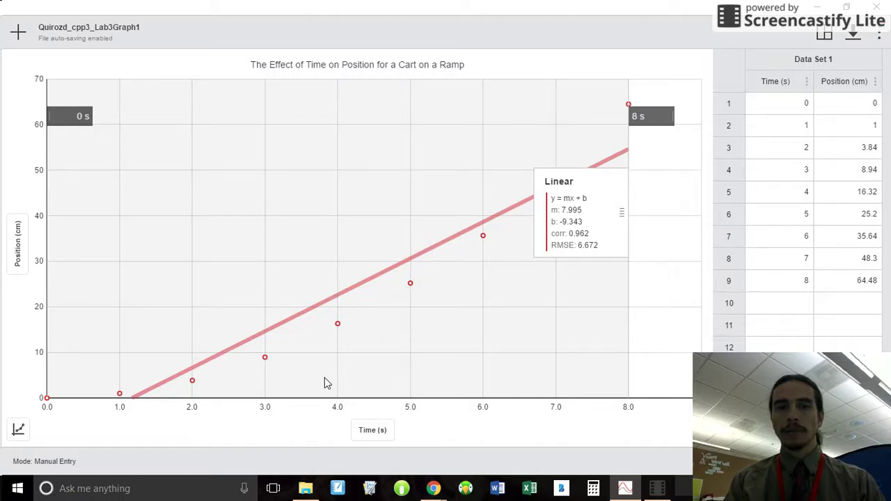
Set the graph's appearance to Both so the data points are shown with connecting lines
left_click(18, 432)
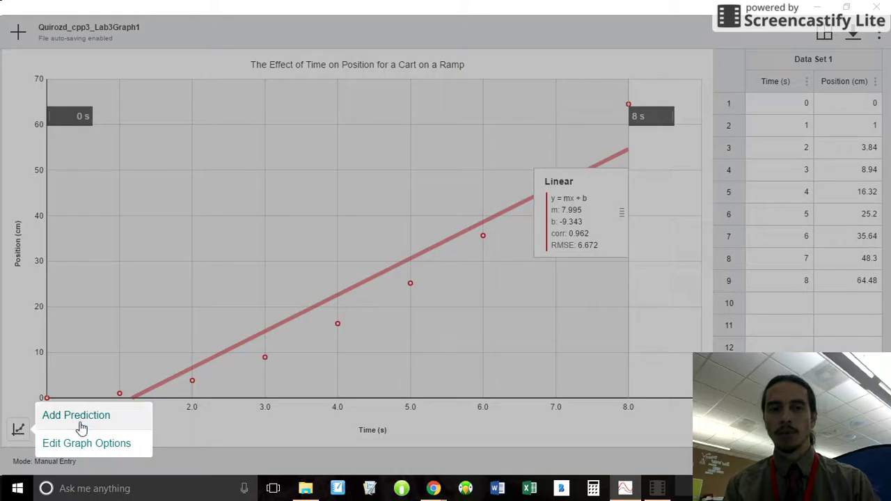
left_click(92, 444)
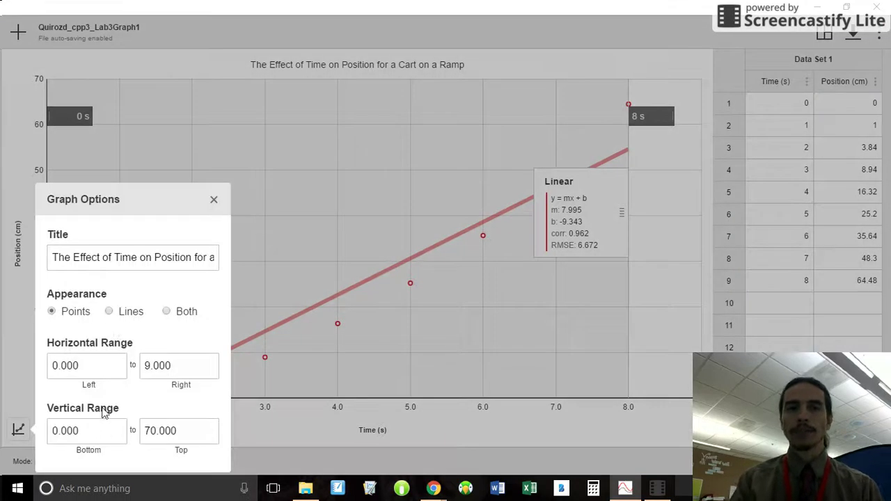
left_click(110, 313)
left_click(187, 313)
left_click(214, 199)
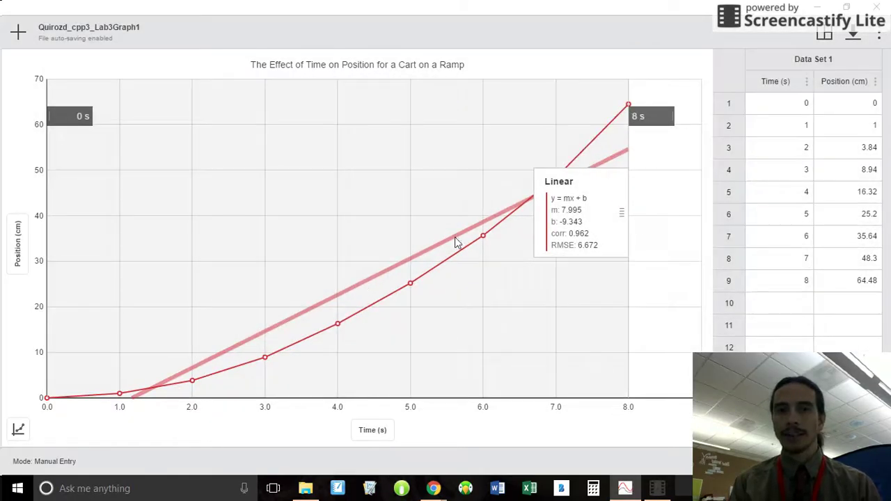
Set the graph's appearance back to Points
left_click(19, 432)
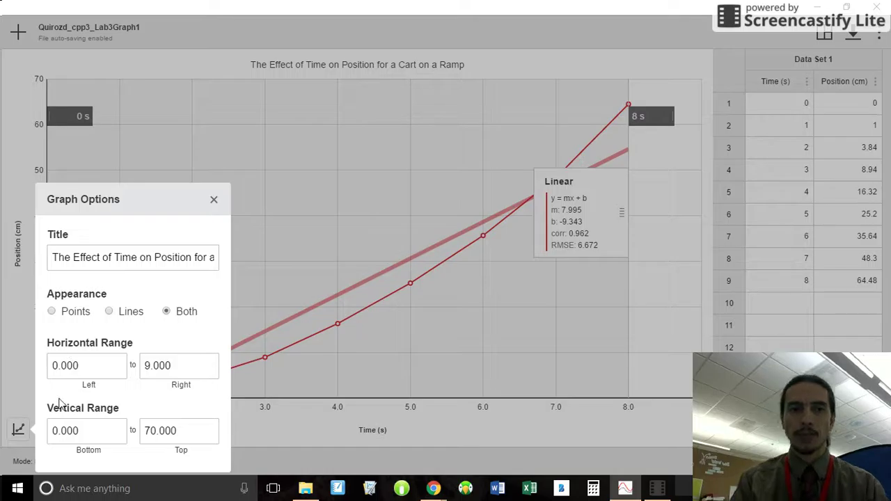
left_click(51, 312)
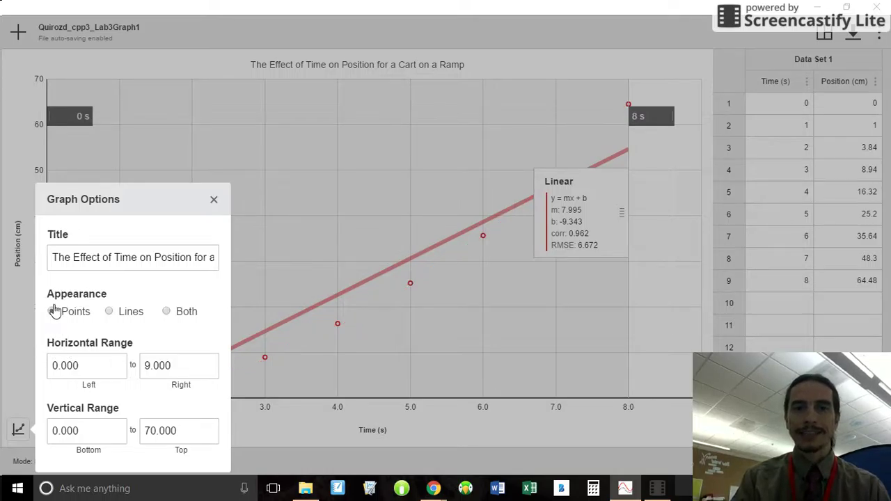
left_click(215, 202)
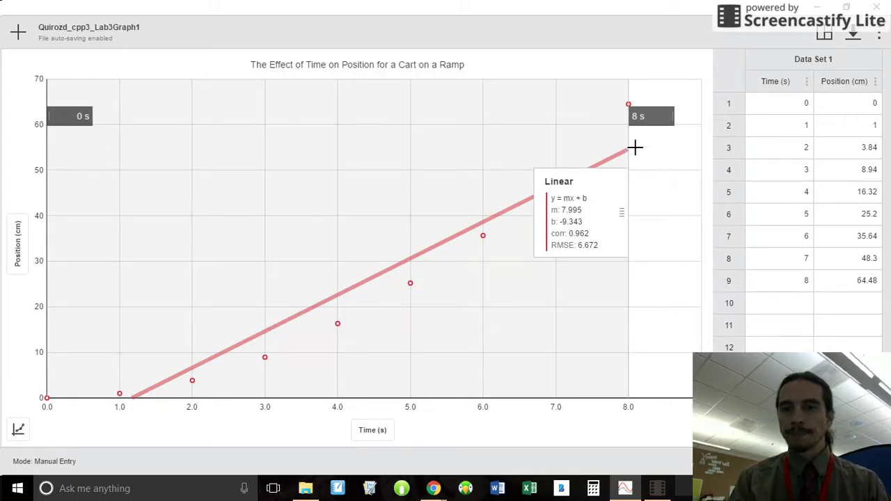
Change the curve fit of the 0 s to 8 s selection to Power
left_click(642, 120)
left_click(696, 274)
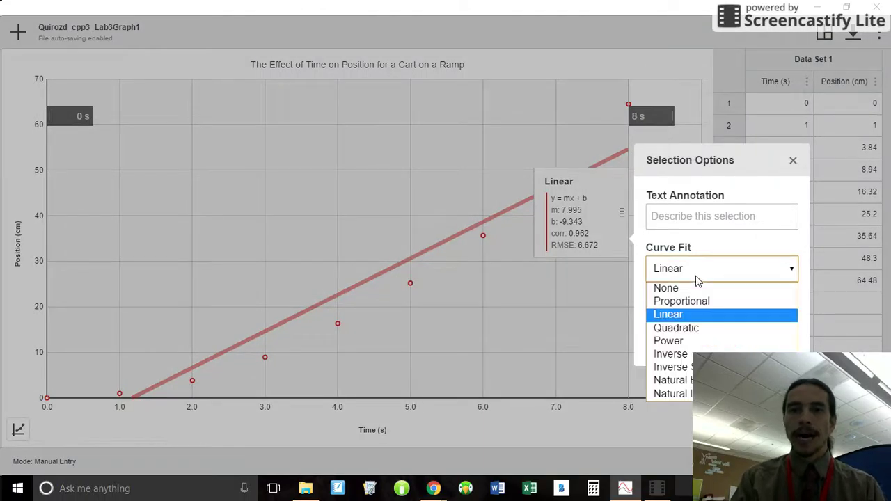
left_click(692, 343)
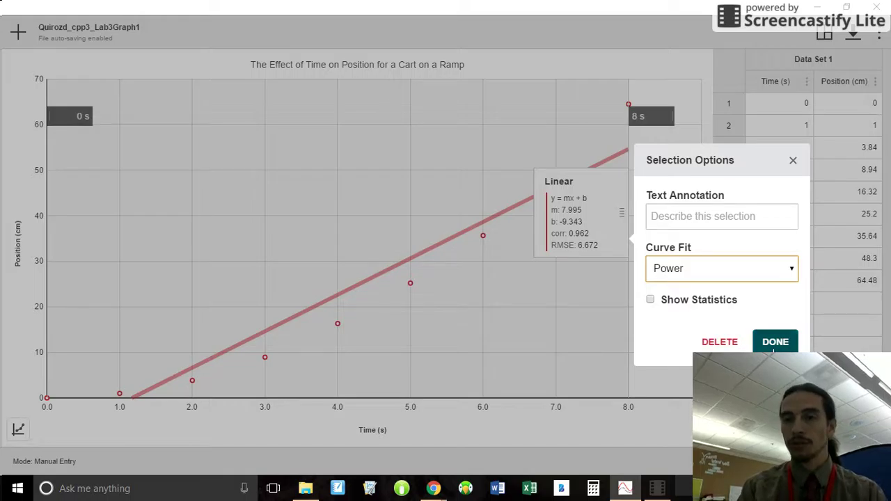
left_click(774, 344)
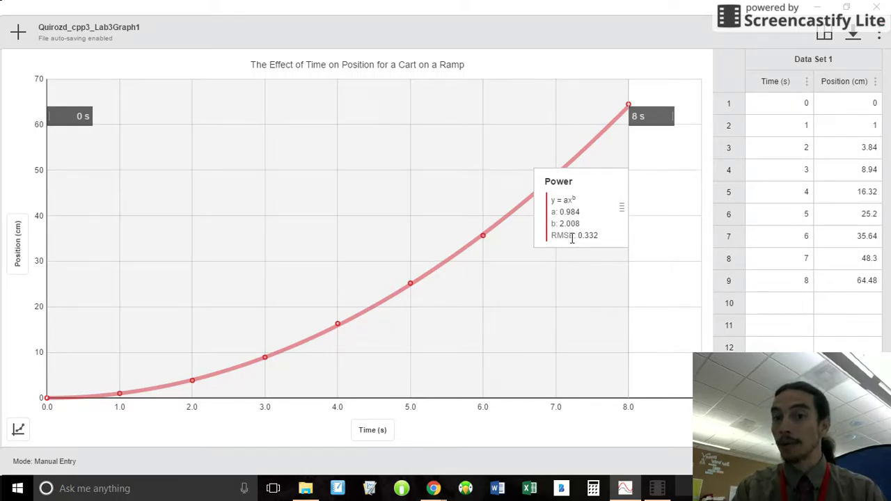
Change the curve fit of the 0 s to 8 s selection to Quadratic
left_click(644, 117)
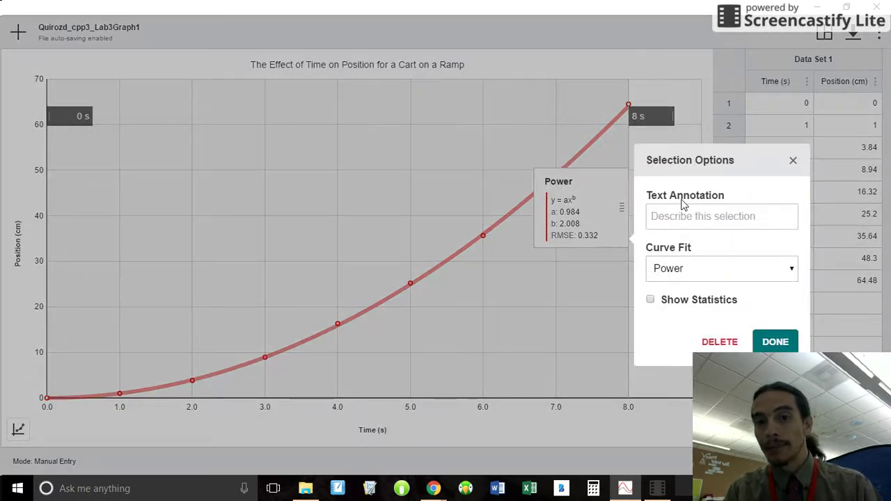
left_click(692, 275)
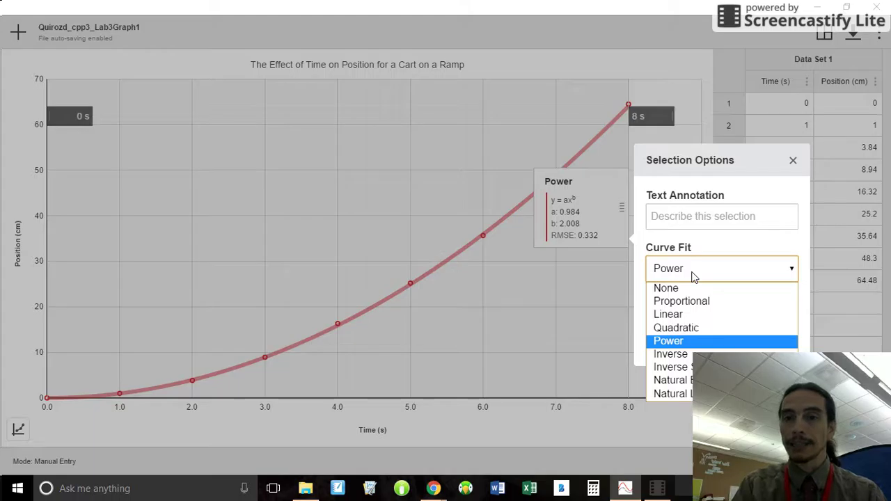
left_click(682, 327)
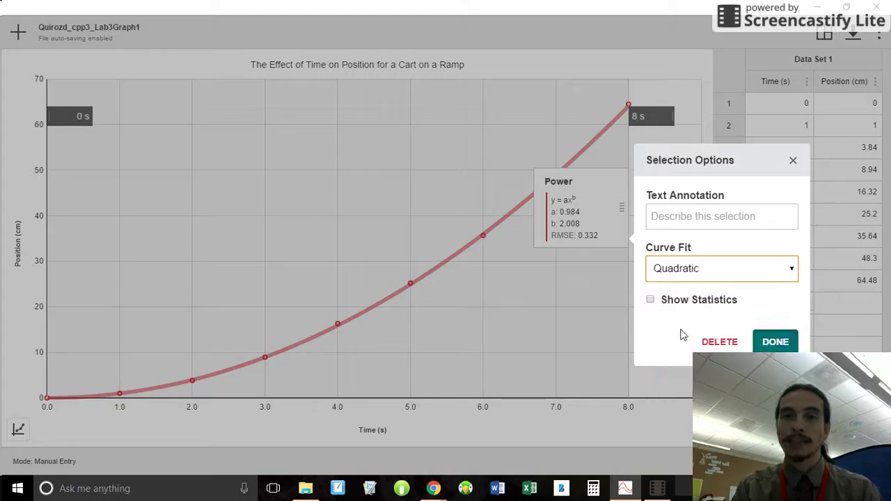
left_click(766, 342)
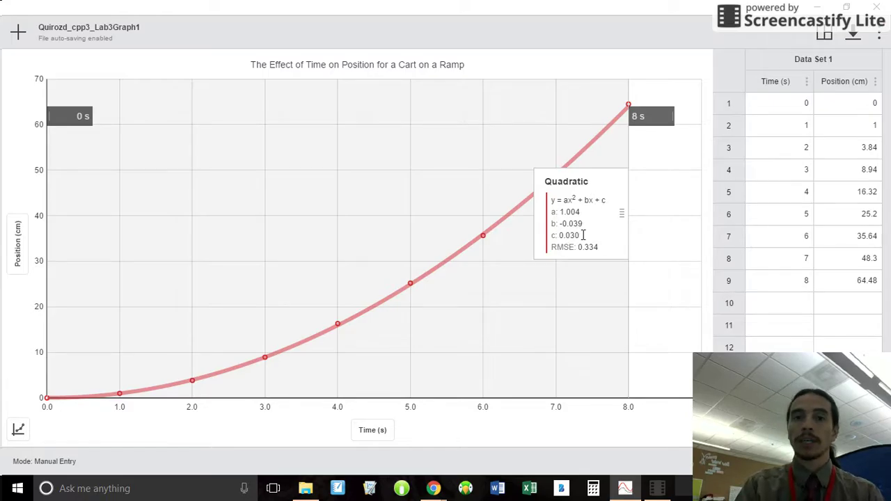
Delete the 0 s to 8 s selection and its curve fit from the graph
left_click(642, 117)
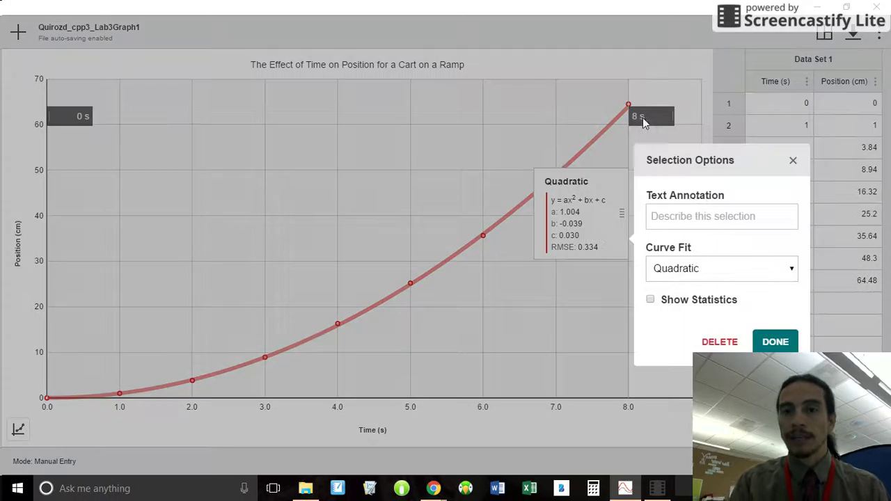
left_click(719, 342)
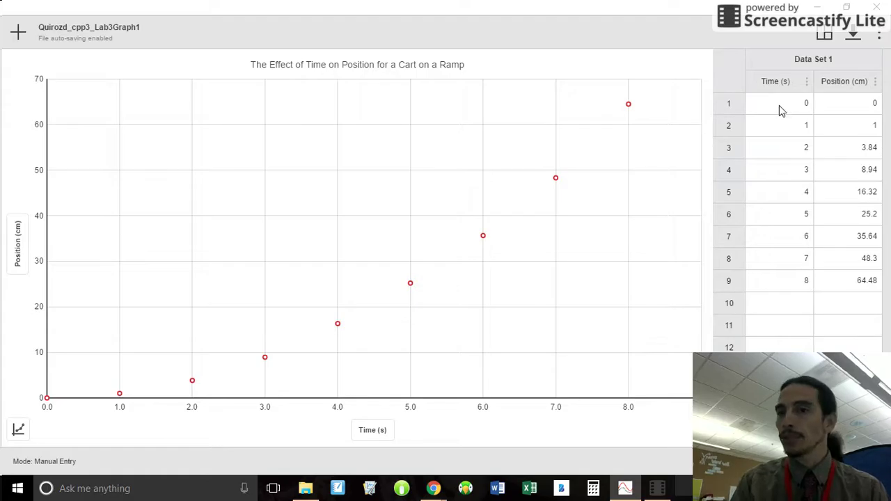
Copy the time and position values from rows 1 to 9 and paste them into the lab3Data Google Sheets spreadsheet starting at A2
left_click_drag(781, 110, 840, 286)
key("ctrl+c")
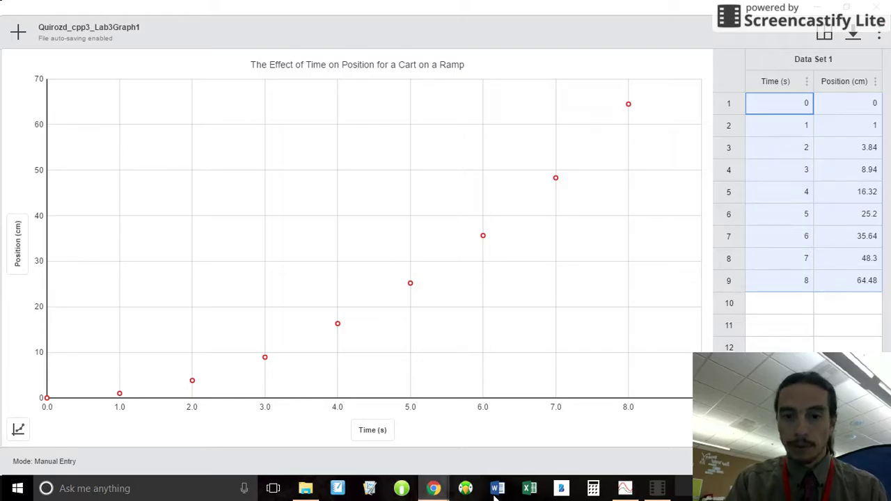
mouse_move(432, 488)
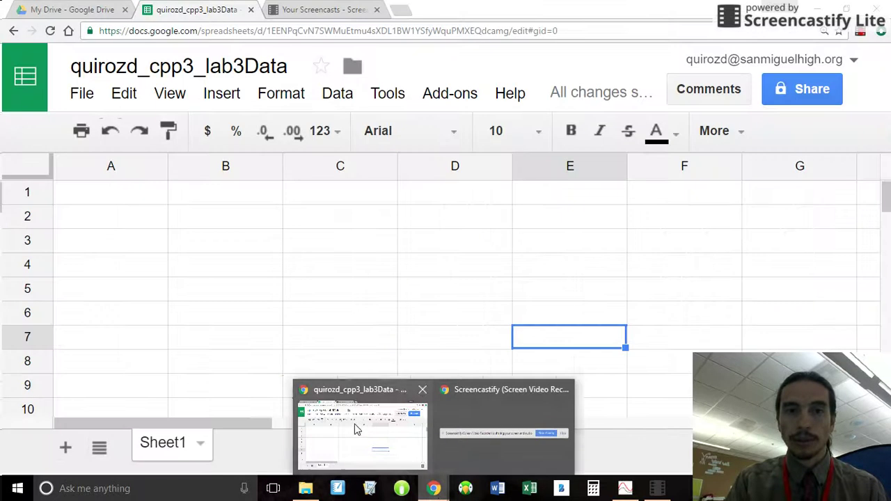
left_click(355, 430)
left_click(110, 195)
left_click(110, 218)
key("ctrl+v")
Enter the column headers "t (s)" in A1 and "x (cm)" in B1
left_click(110, 196)
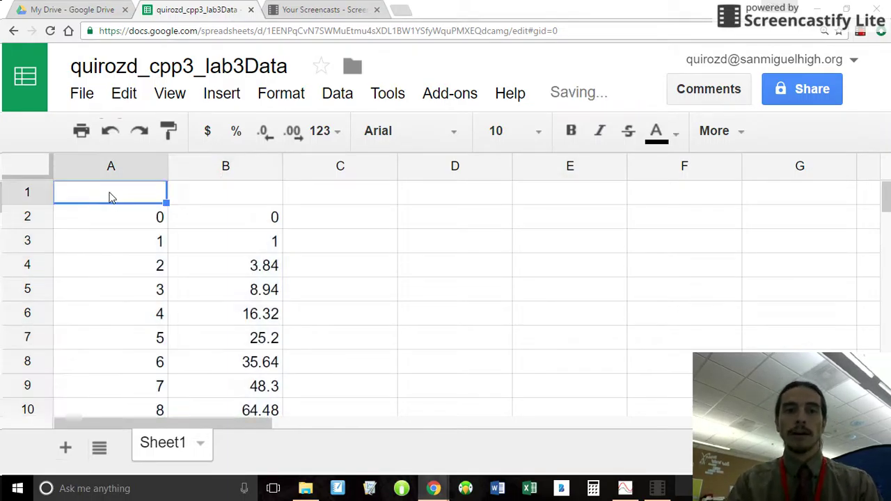
type("t (s)")
key("Tab")
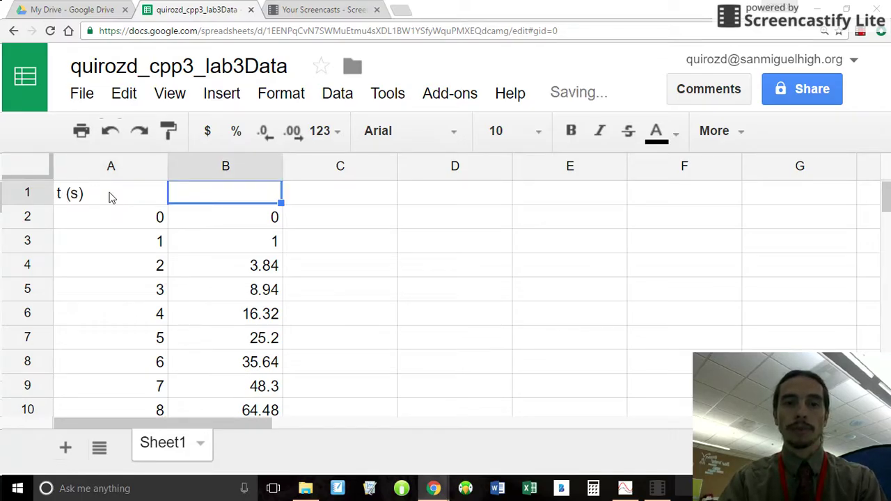
type("x (cm)")
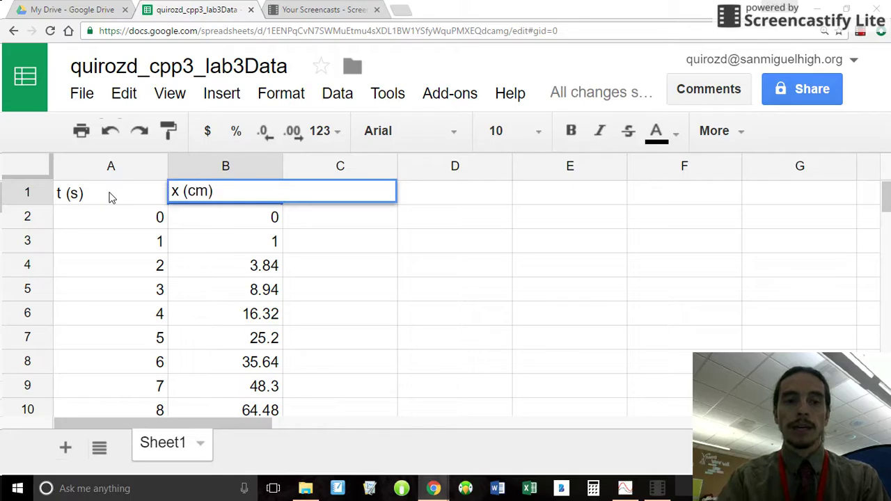
key("Tab")
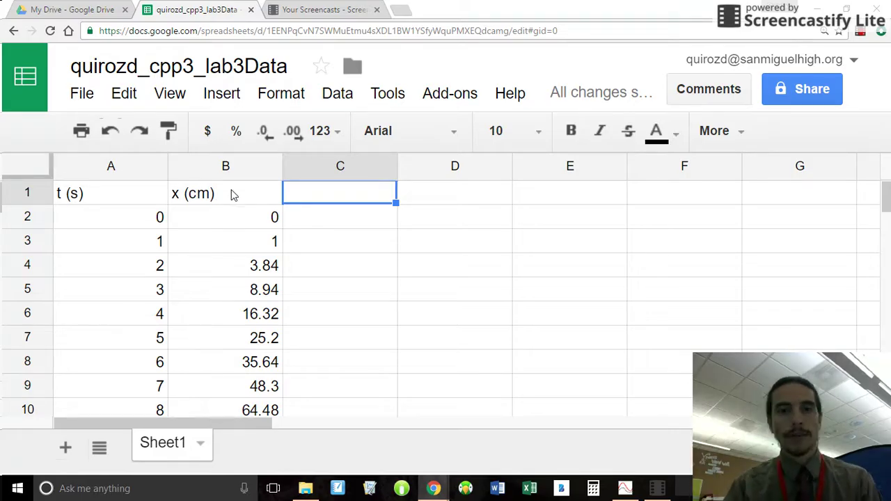
Change the header in B1 to "position (cm)"
left_click_drag(229, 193, 235, 408)
left_click(175, 193)
double_click(175, 193)
key("Left")
key("Left")
key("Left")
double_click(175, 192)
type("position")
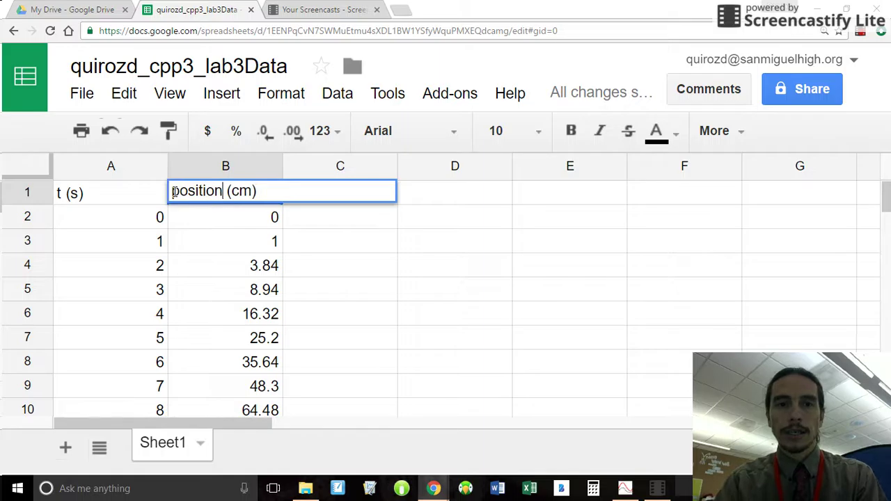
left_click(204, 244)
Copy the position column, B1 through B10 with its header, into column D starting at D1
left_click(201, 185)
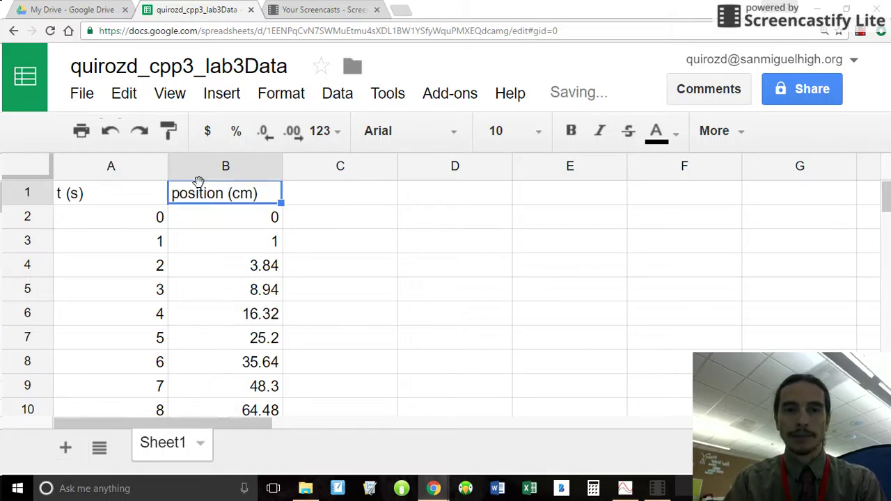
left_click(225, 409, "shift")
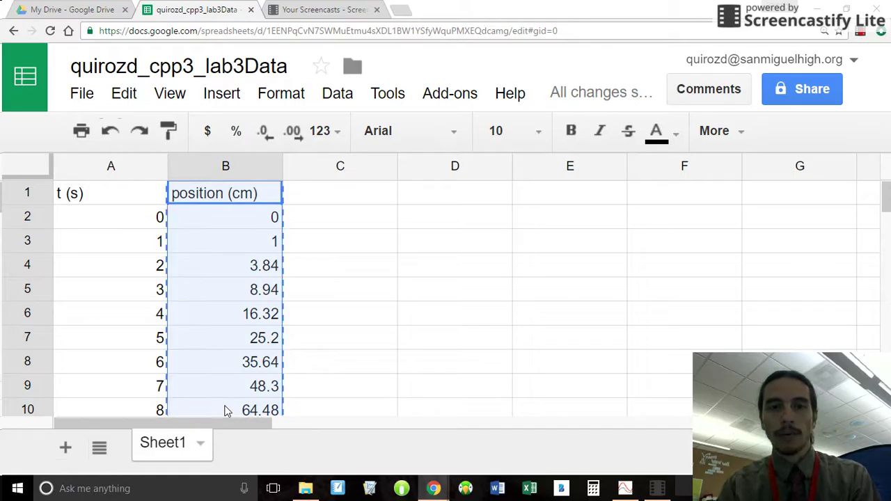
key("ctrl+c")
left_click(445, 200)
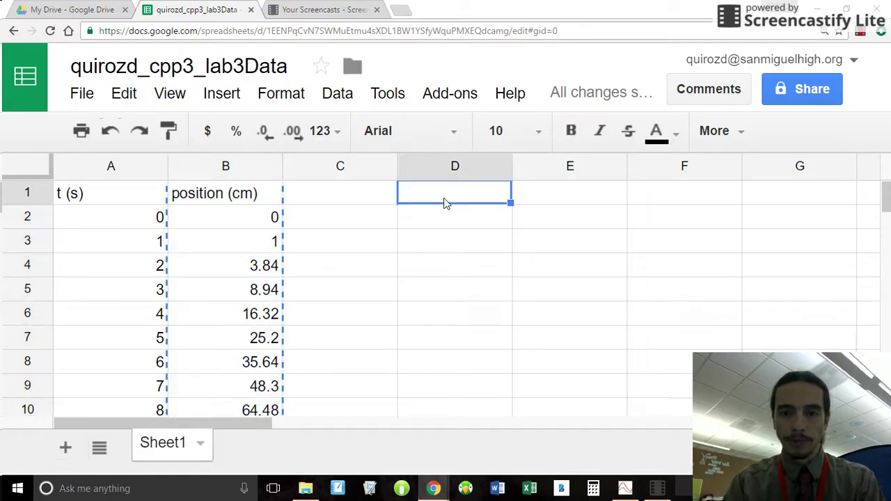
key("ctrl+v")
Enter the header "t^2 (s^2)" in C1 for the squared-time column
left_click(332, 177)
left_click(330, 198)
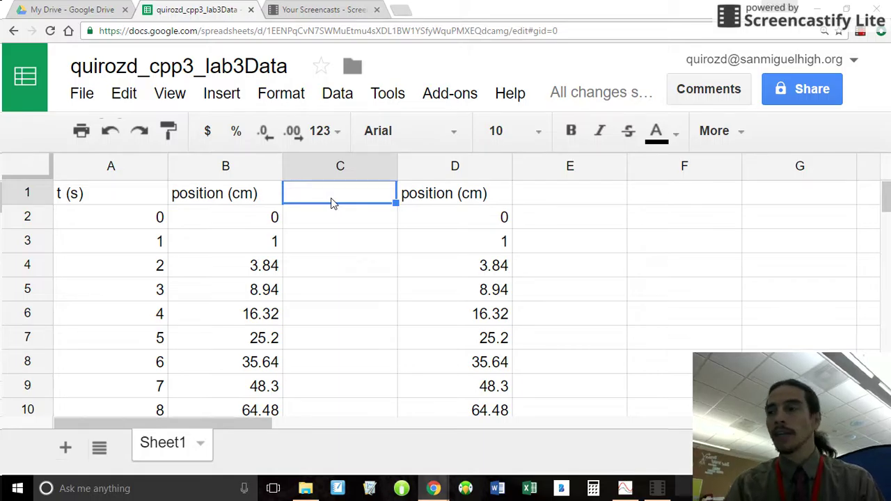
type("t")
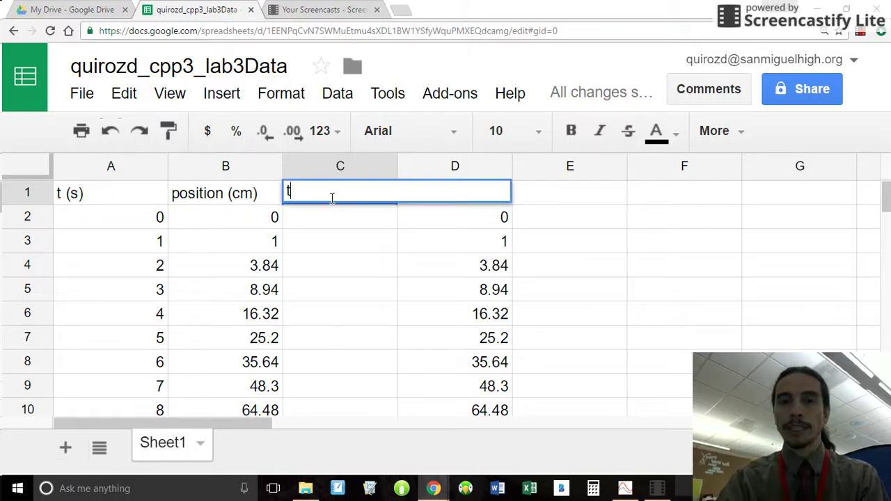
type("^2 (s)")
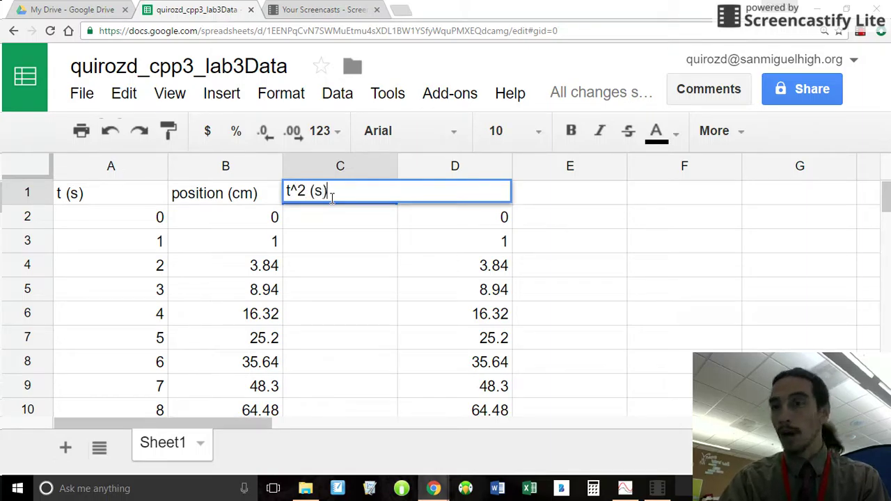
key("BackSpace")
type("^2)")
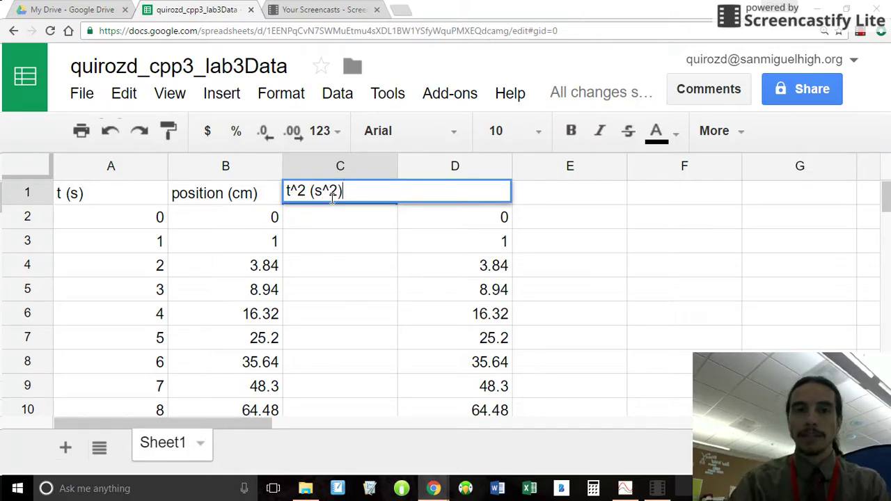
key("Return")
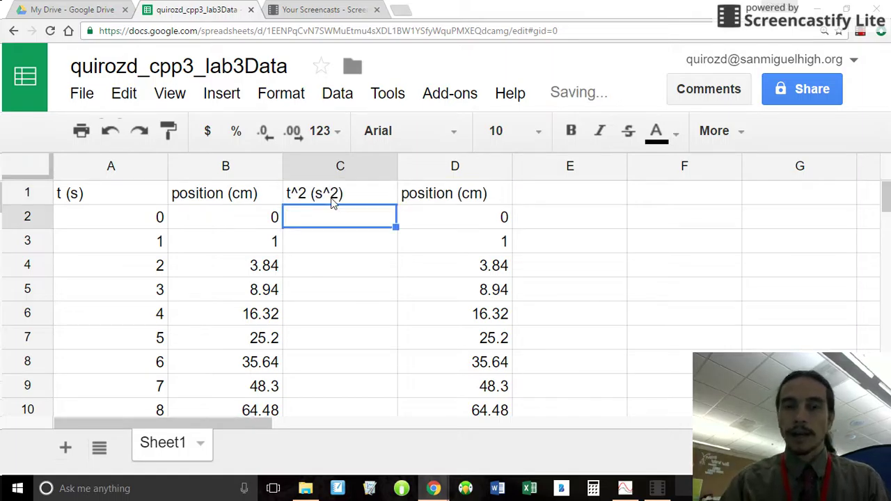
Calculate squared time in C2 with the formula =A2^2 and fill it down column C through row 10
type("=")
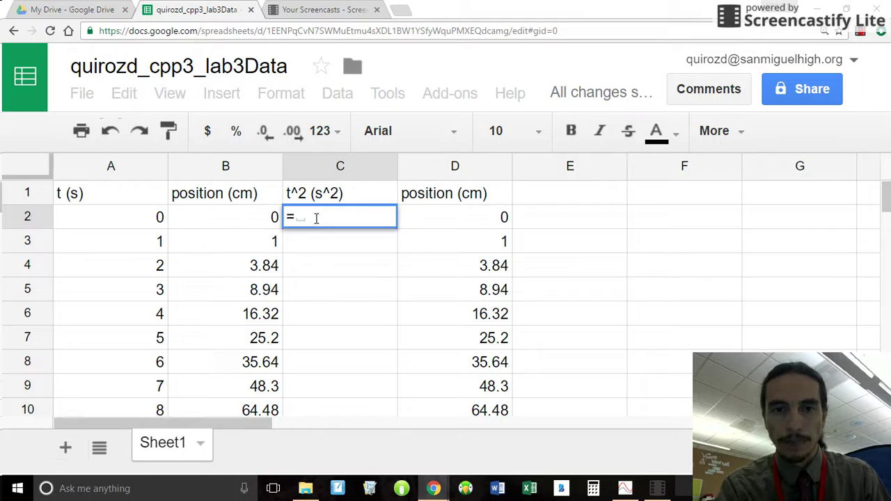
left_click(146, 226)
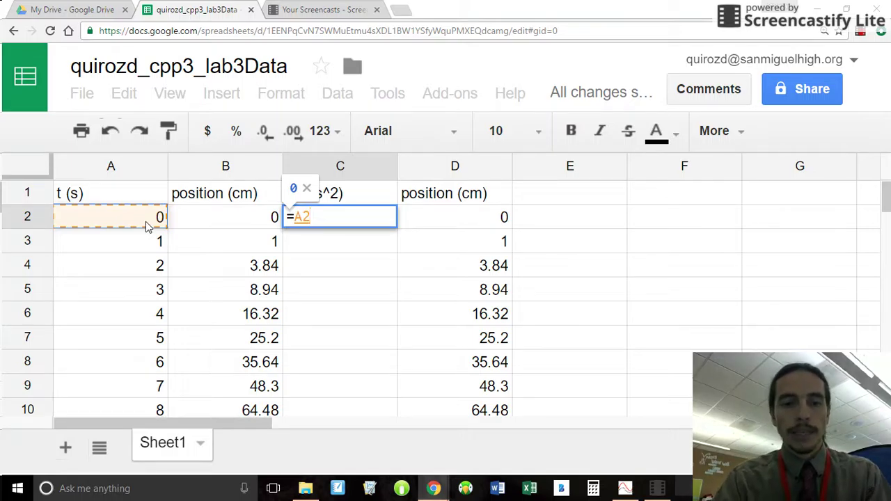
type("^")
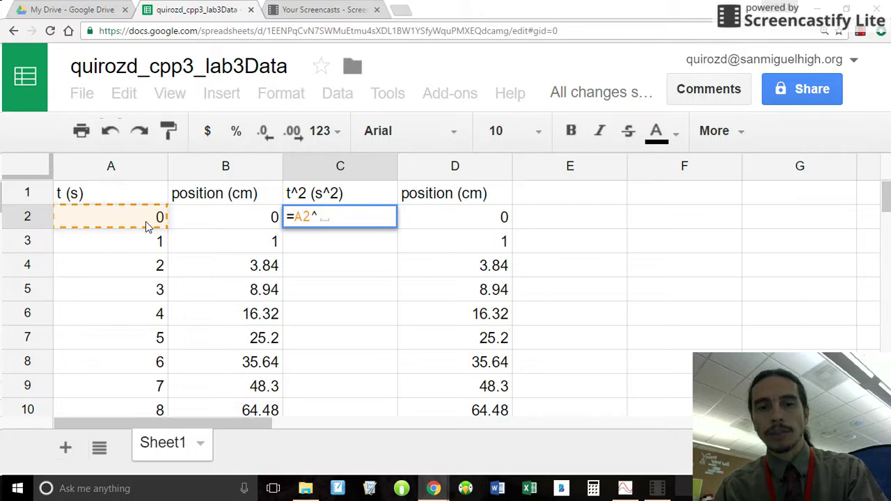
type("2")
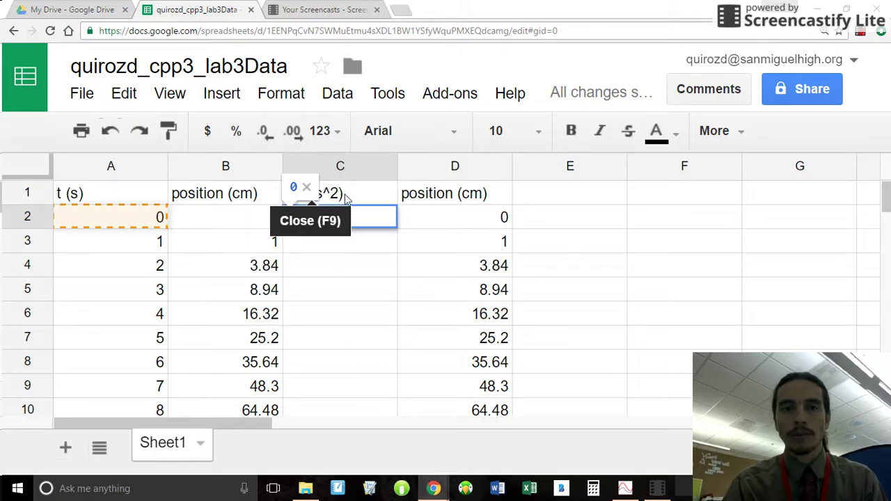
left_click(359, 235)
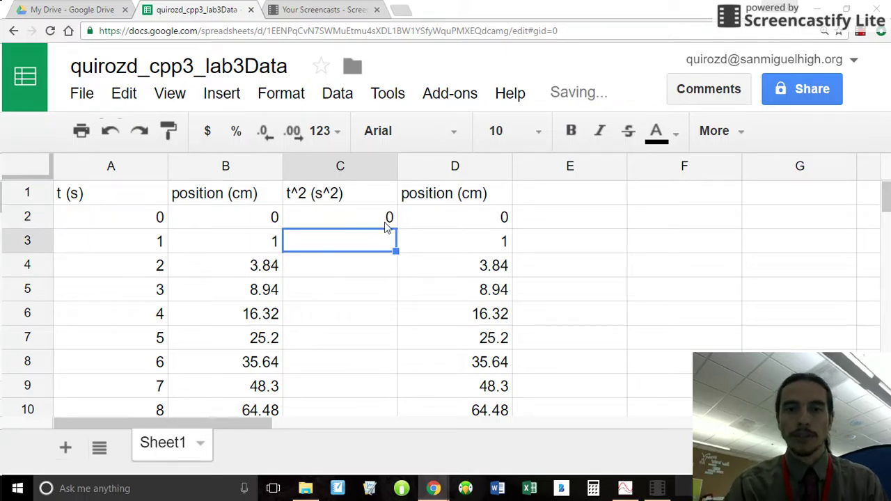
left_click(385, 222)
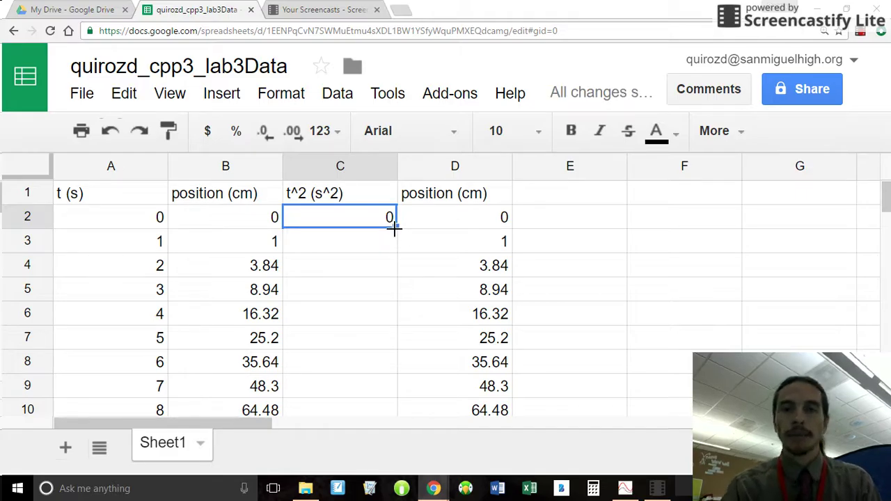
left_click_drag(394, 228, 390, 409)
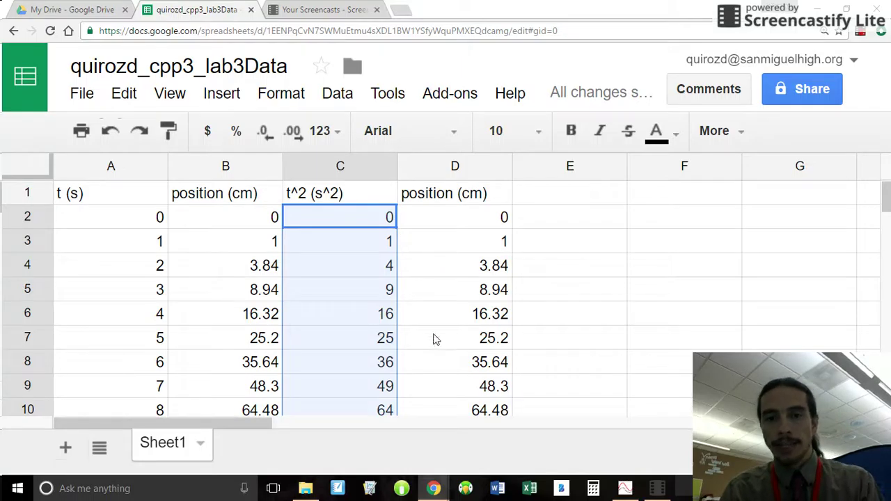
Copy C2:D10 and paste it into a new Manual Entry experiment in Graphical Analysis, starting at the first X cell
left_click(439, 410, "shift")
key("ctrl+c")
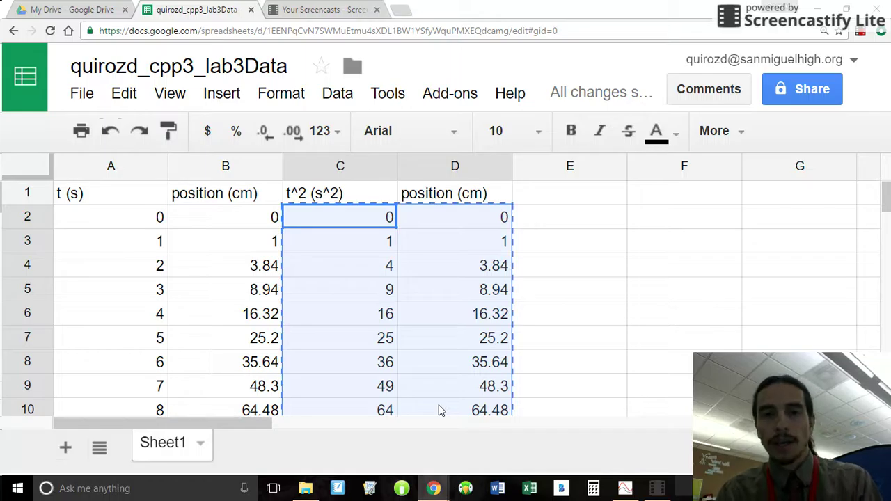
left_click(625, 488)
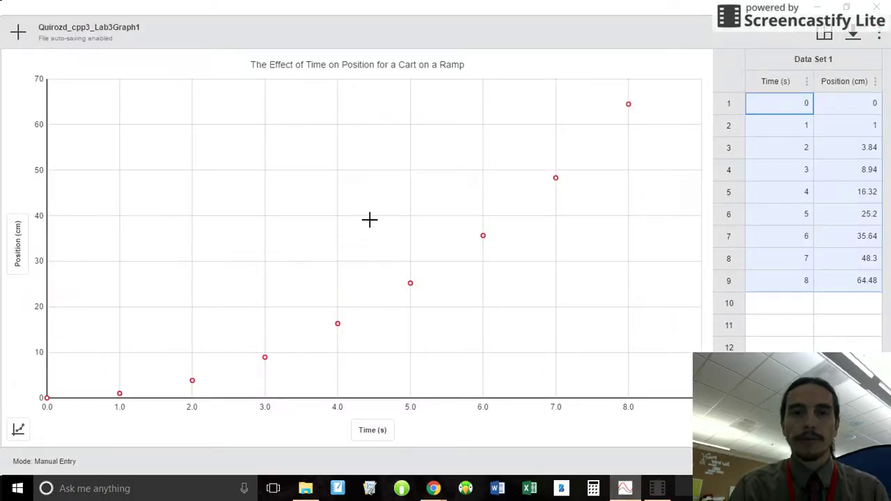
left_click(19, 32)
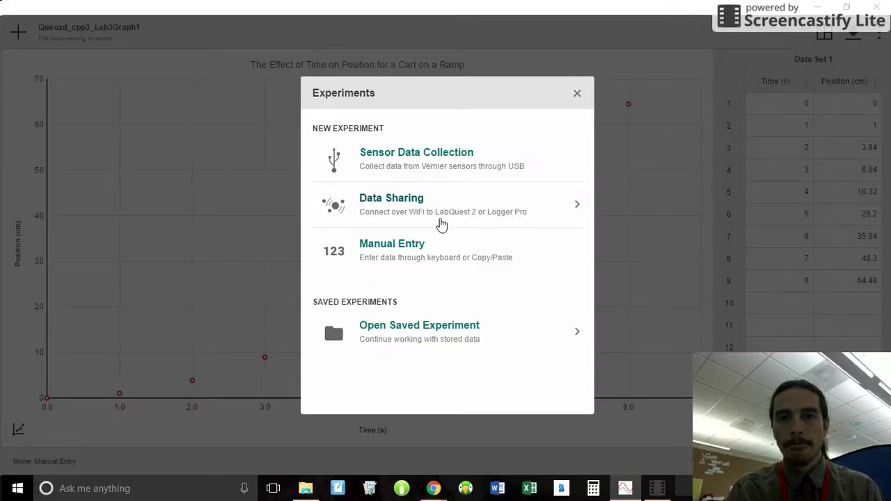
left_click(404, 253)
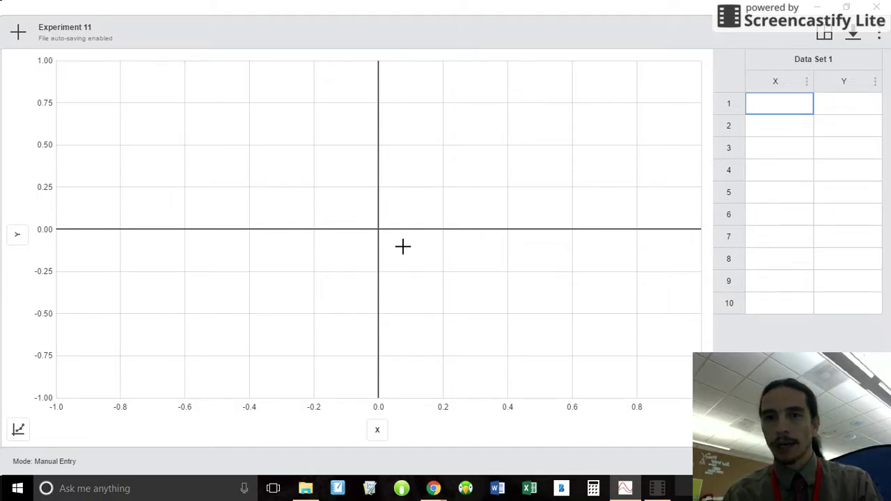
left_click(765, 110)
key("ctrl+v")
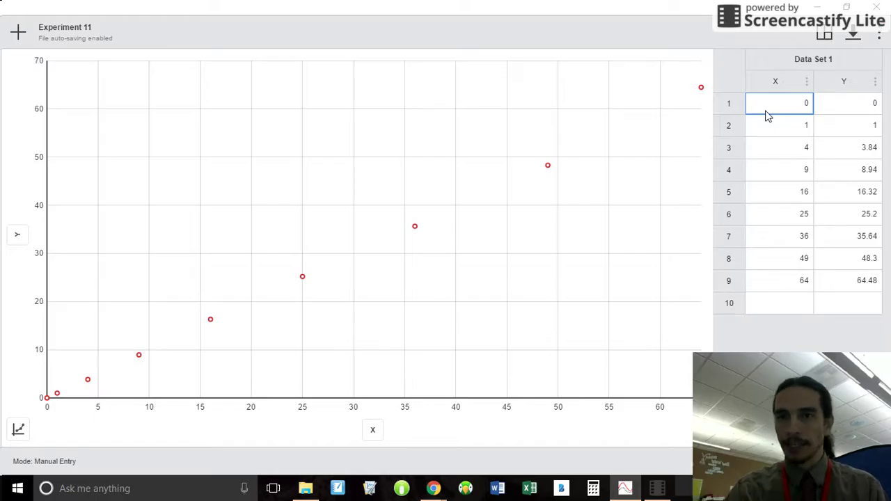
Rename the X column "time^2" and set its units to s^2
left_click(802, 84)
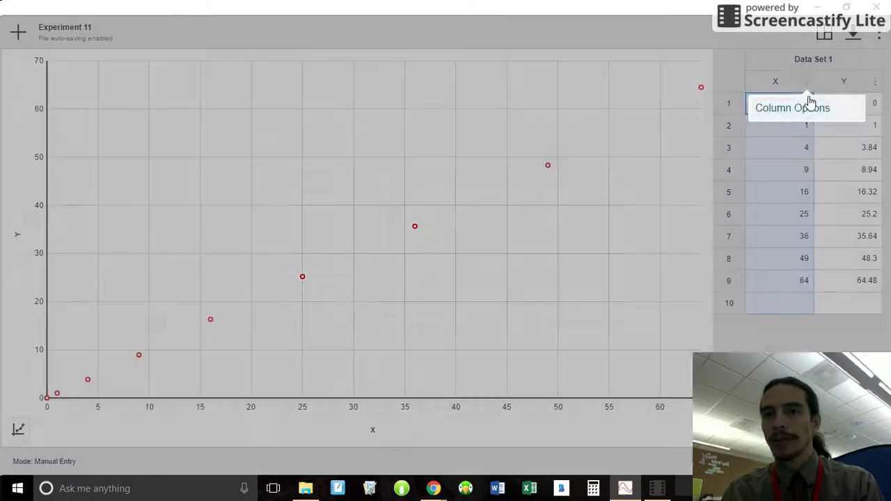
left_click(803, 110)
left_click(423, 249)
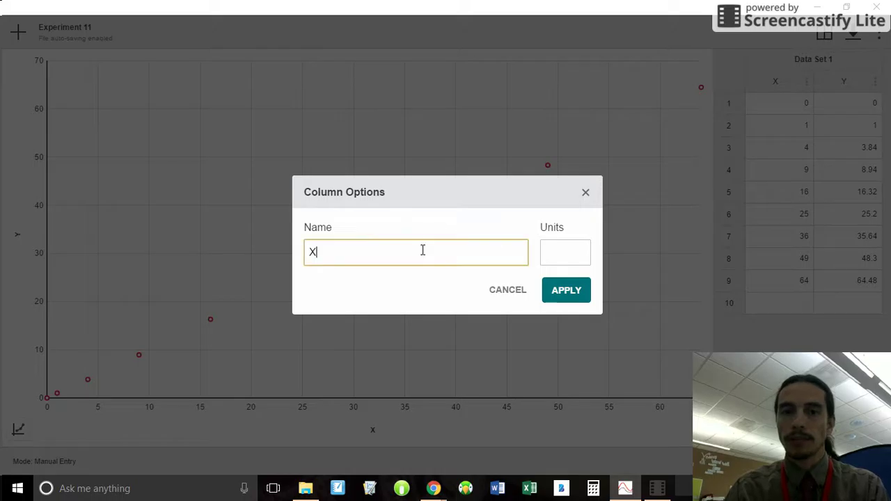
key("BackSpace")
type("tim")
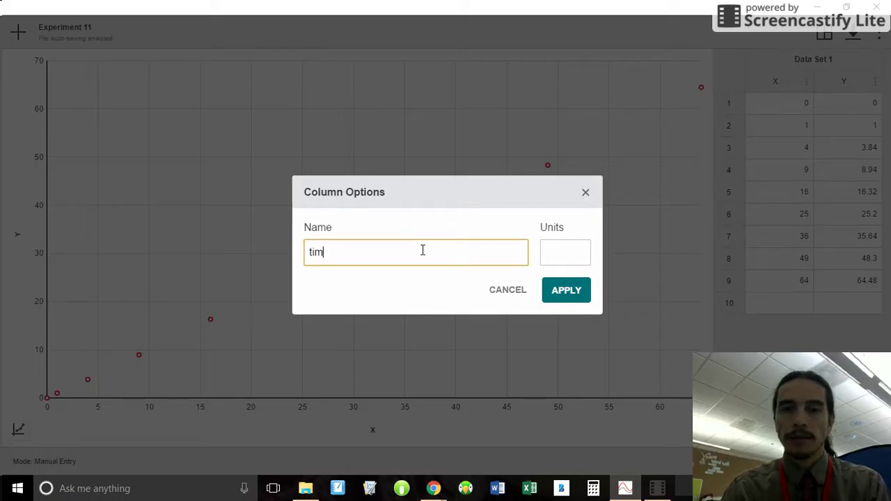
type("e^2")
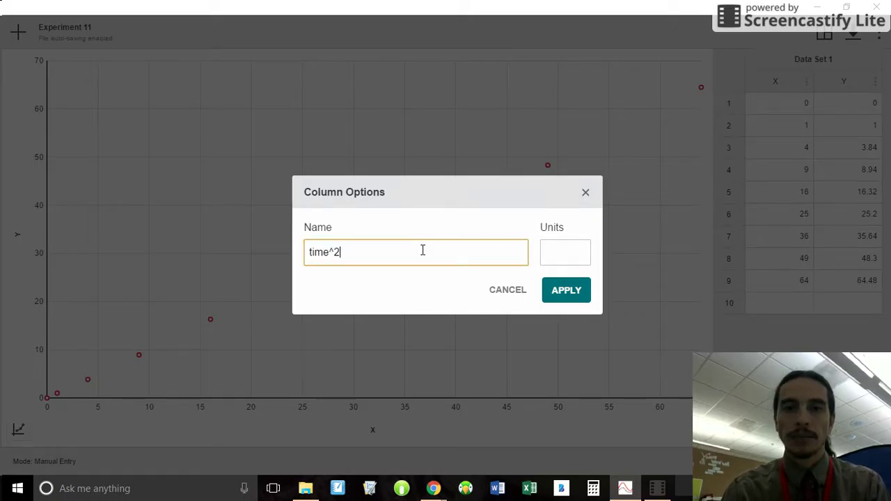
key("Tab")
type("s^2")
left_click(581, 299)
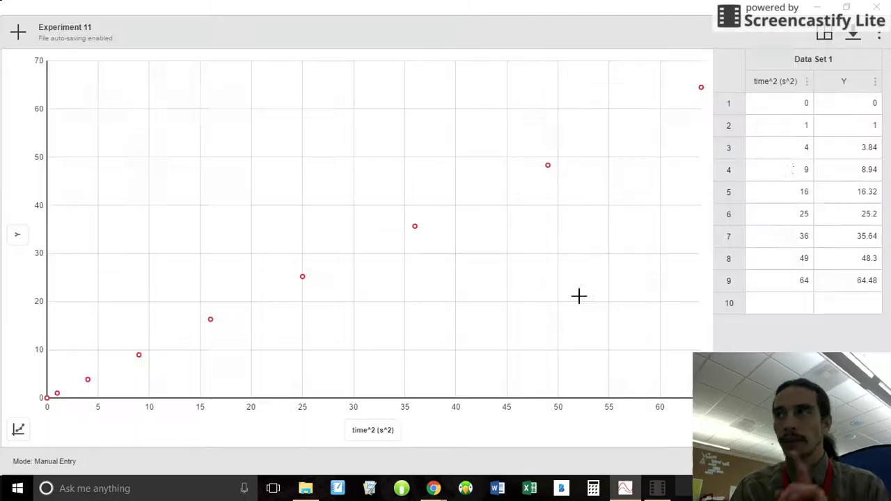
Rename the Y column "Position" and set its units to cm
left_click(841, 79)
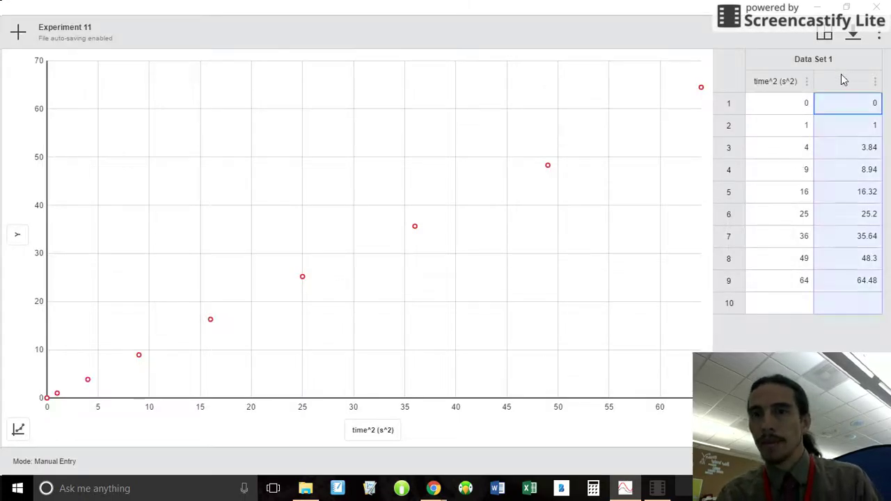
left_click(875, 82)
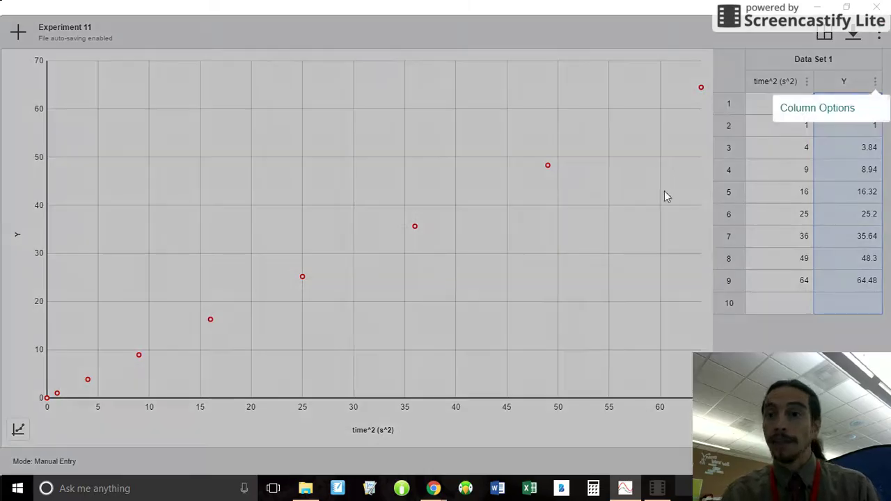
left_click(804, 117)
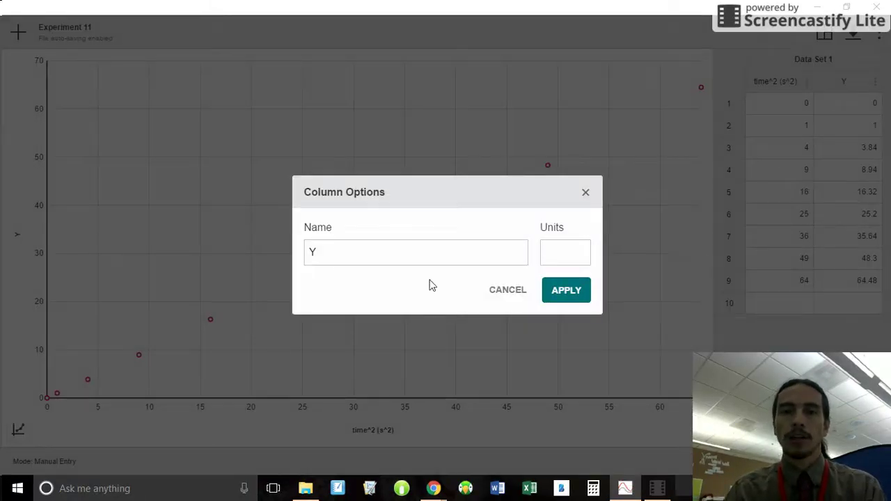
left_click(379, 257)
key("BackSpace")
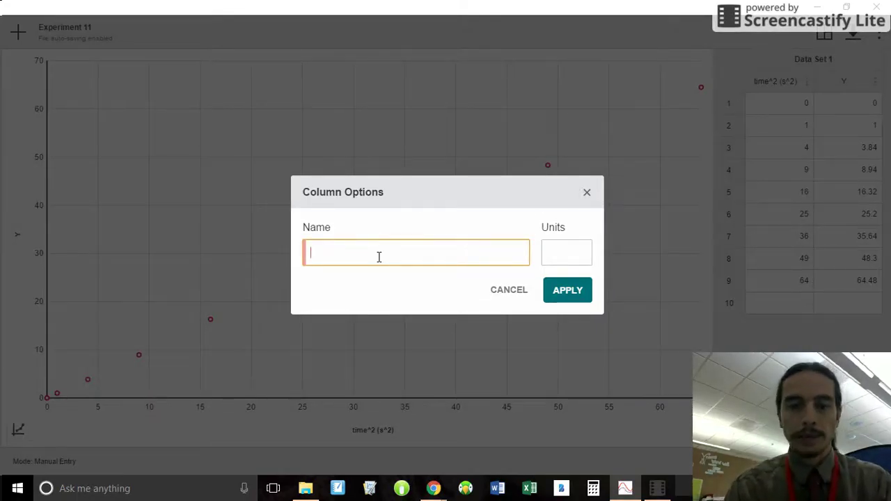
type("Position")
key("Tab")
type("cm")
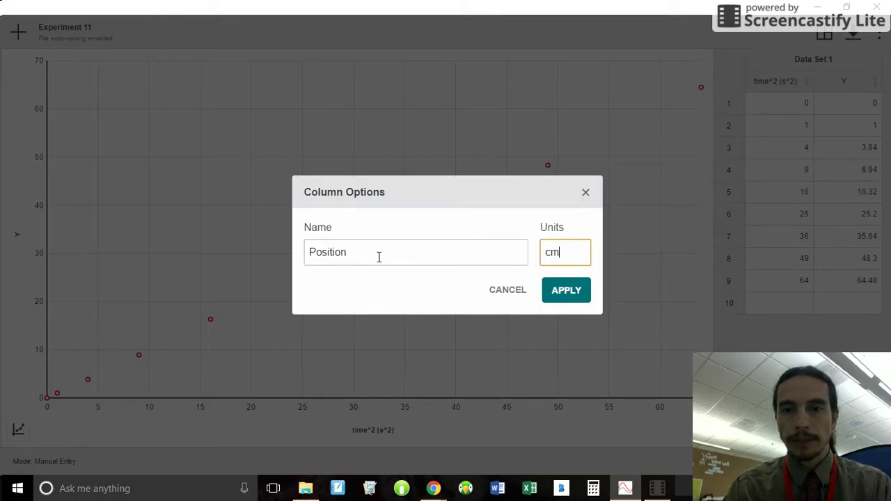
left_click(575, 298)
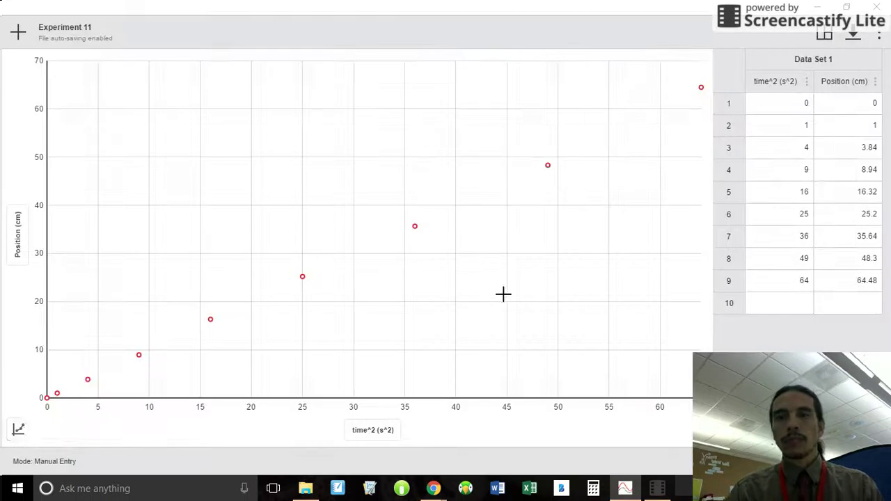
Give the graph the title "The effect of time squared on position."
left_click(19, 429)
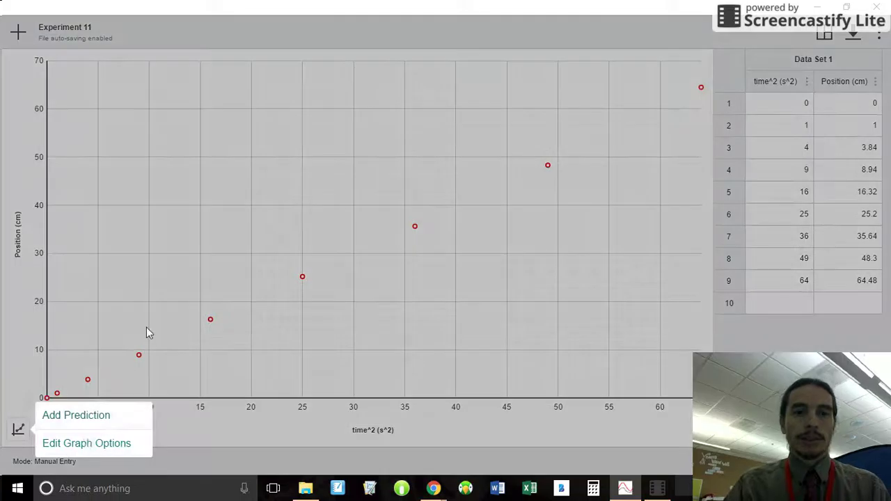
left_click(86, 444)
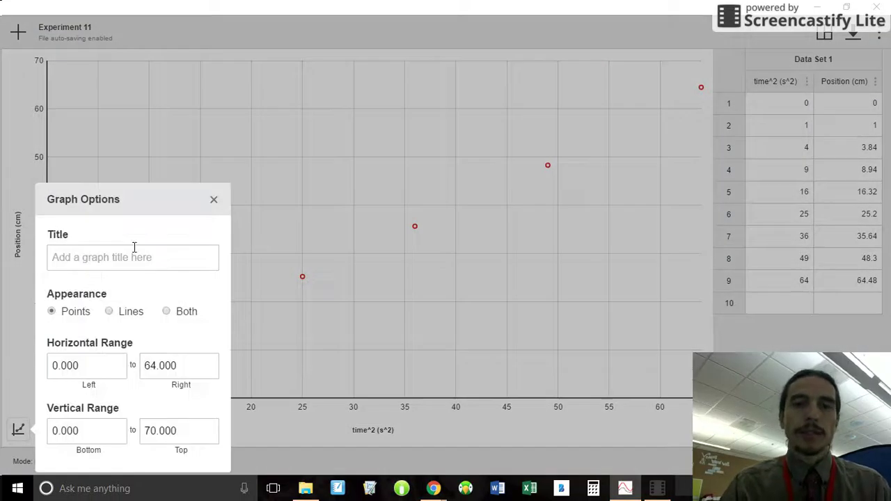
left_click(110, 261)
type("The effe")
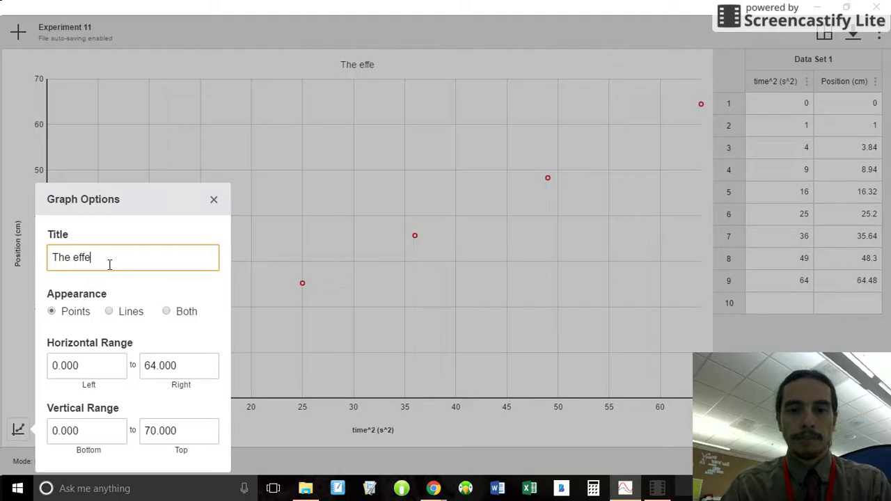
type("ct of")
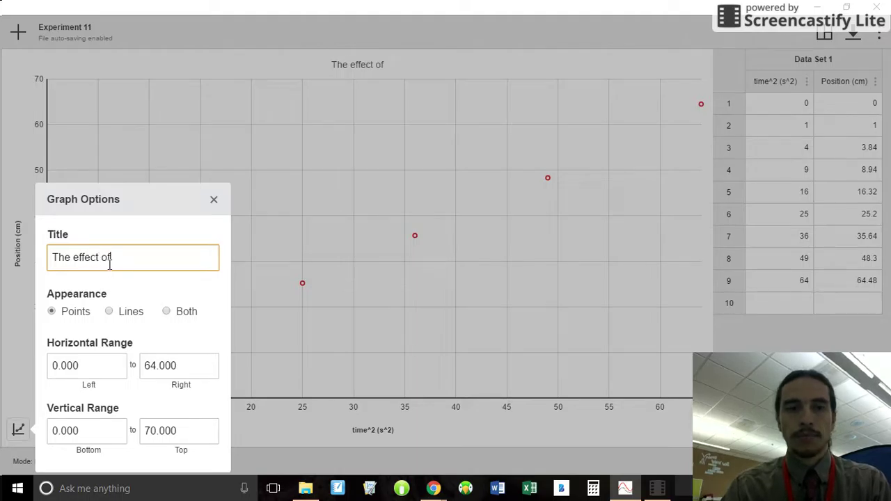
type(" time square")
key("BackSpace")
type("ed on ")
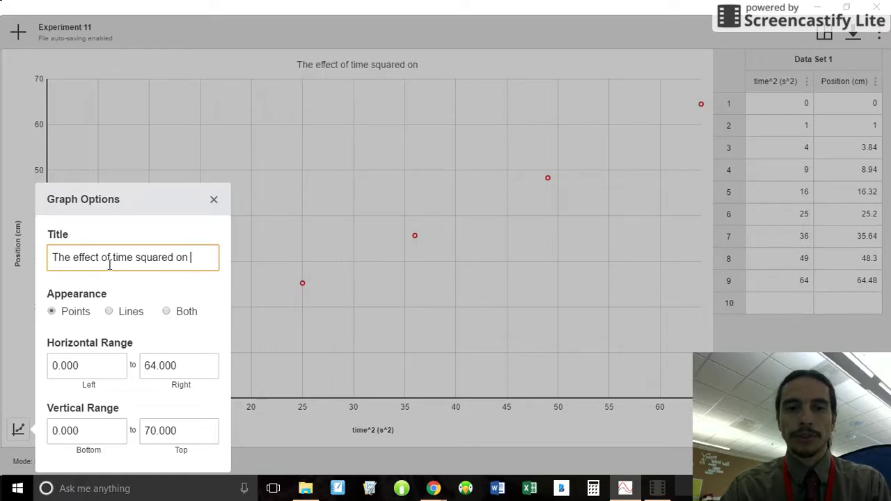
type("position.")
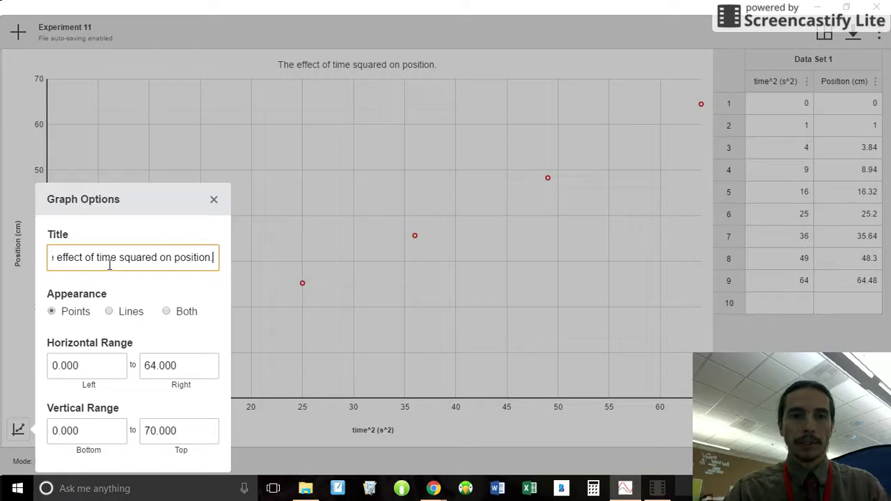
Set the upper limit of the graph's horizontal range to 70 and close the graph options
left_click(180, 366)
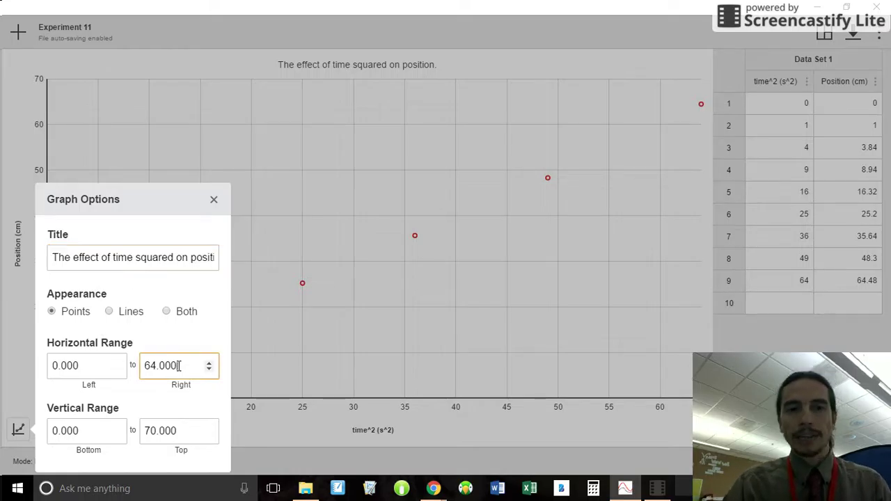
key("BackSpace")
key("BackSpace")
key("BackSpace")
key("BackSpace")
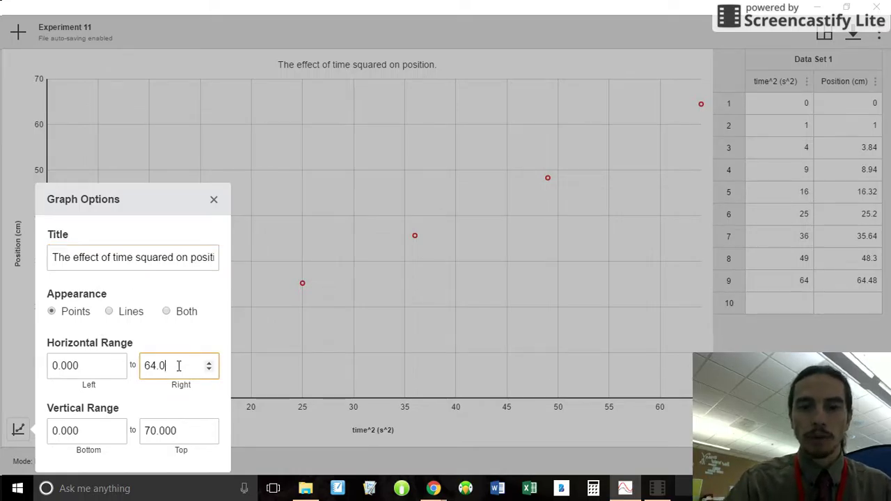
key("BackSpace")
type("7")
key("BackSpace")
key("BackSpace")
type("70")
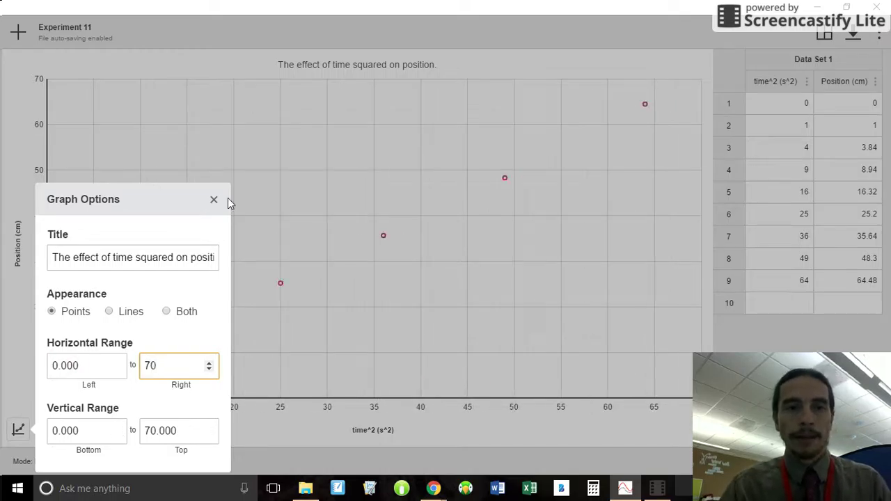
left_click(215, 200)
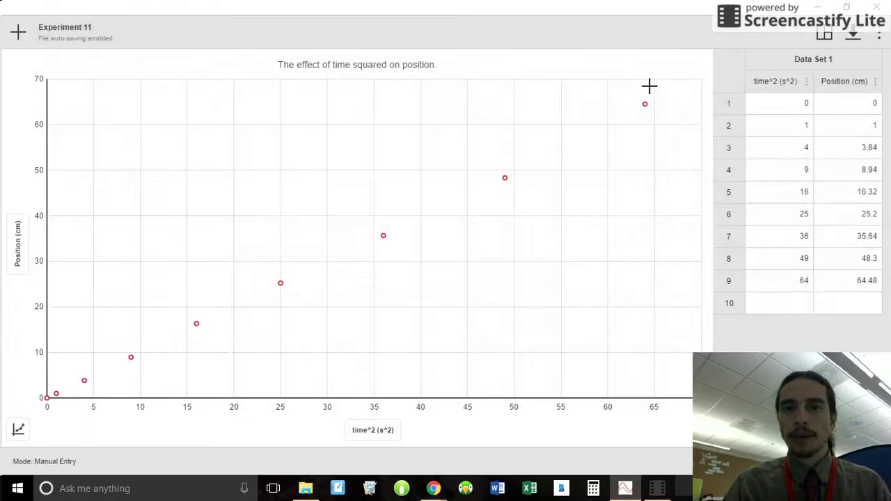
Select all data points on the graph, from 0 to 64 s^2, and apply a Linear curve fit
mouse_move(665, 93)
left_mouse_down()
mouse_move(335, 263)
mouse_move(41, 389)
left_mouse_up()
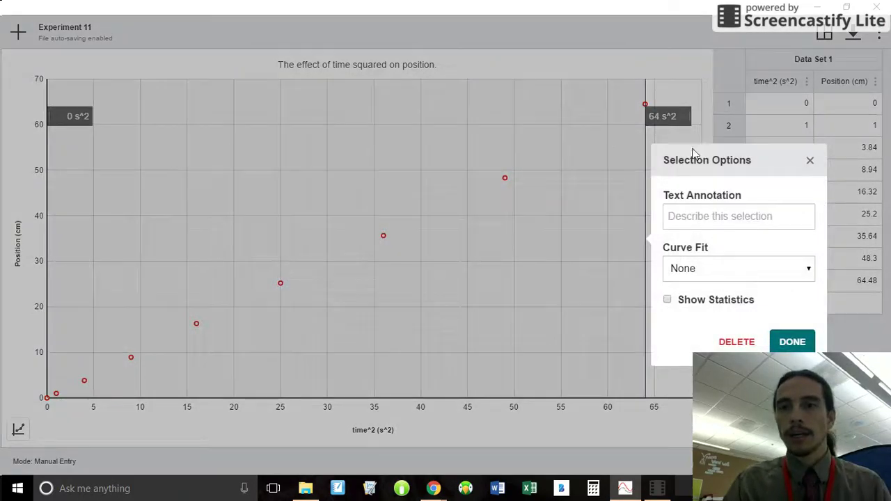
left_click(691, 270)
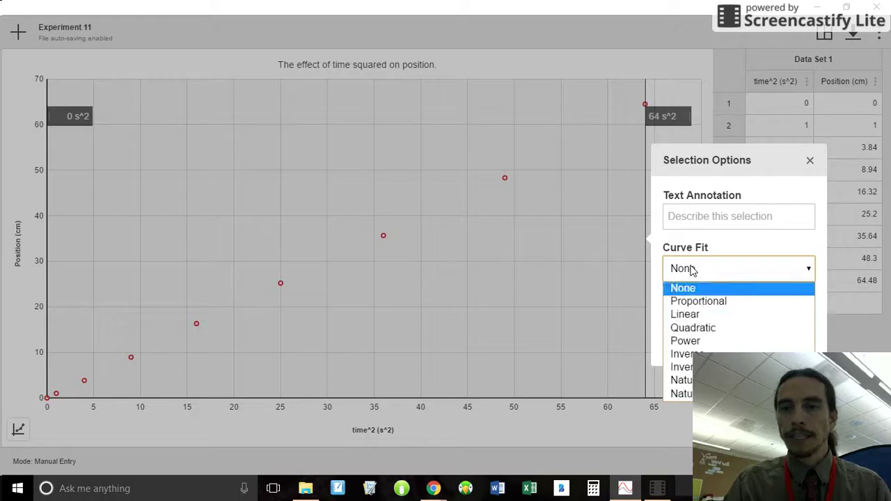
left_click(692, 314)
left_click(790, 339)
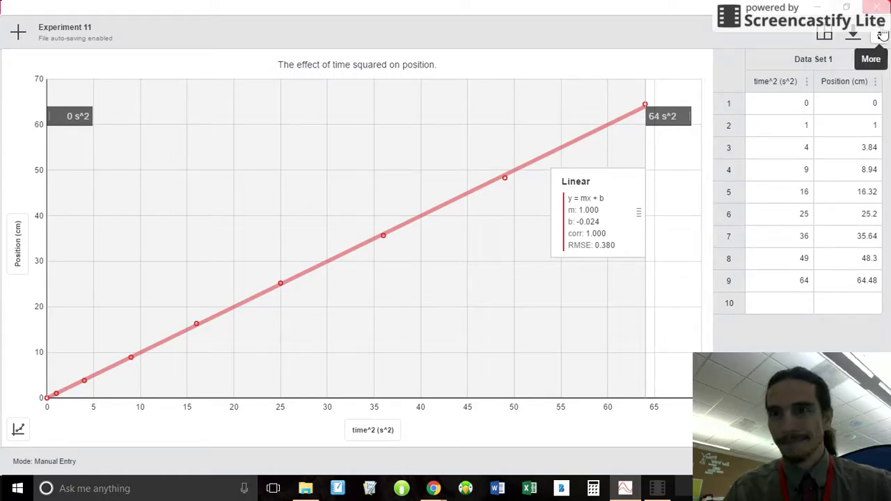
Switch back to the lab data spreadsheet in Chrome
left_click(433, 489)
left_click(358, 453)
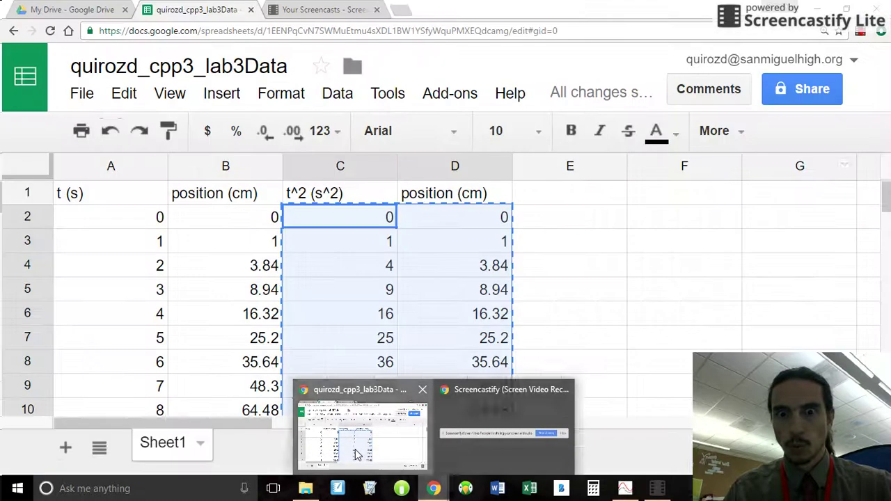